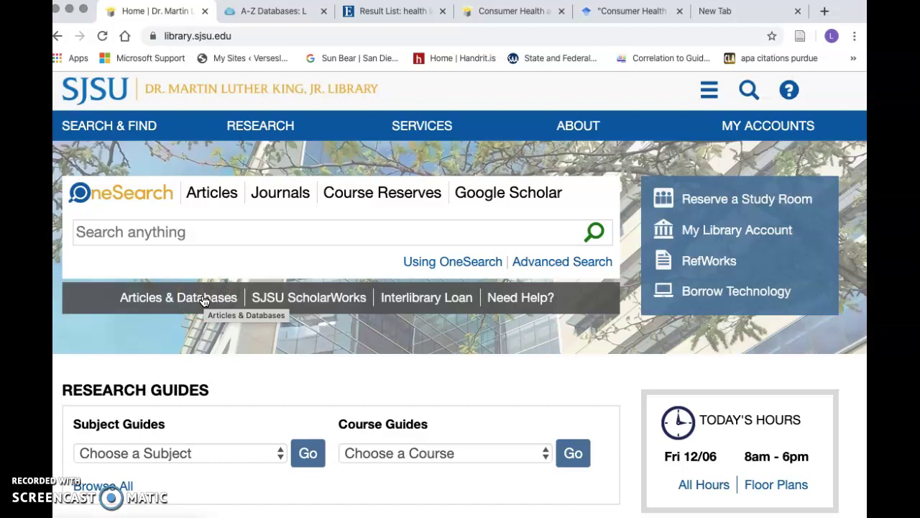
Step: Browse the A-Z Databases L list down to Library & Information Science Source and back to the top
left_click(280, 11)
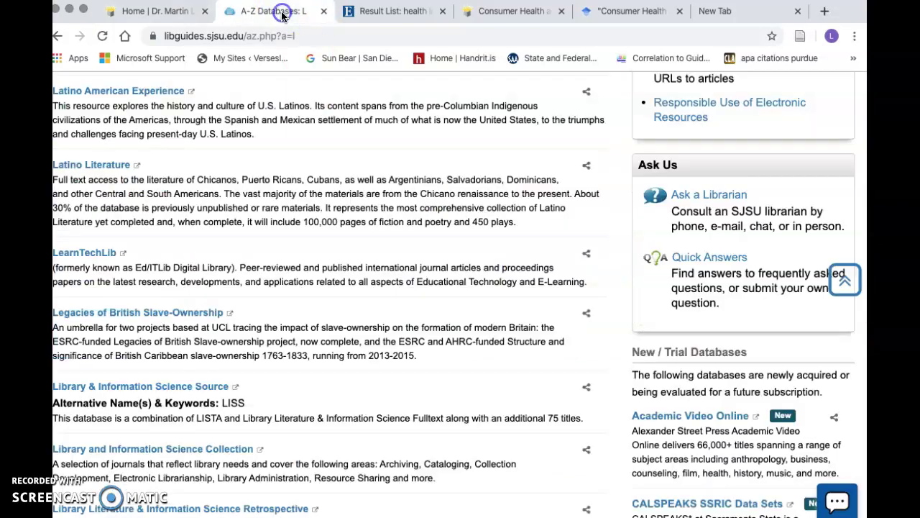
scroll(309, 189, "up", 6)
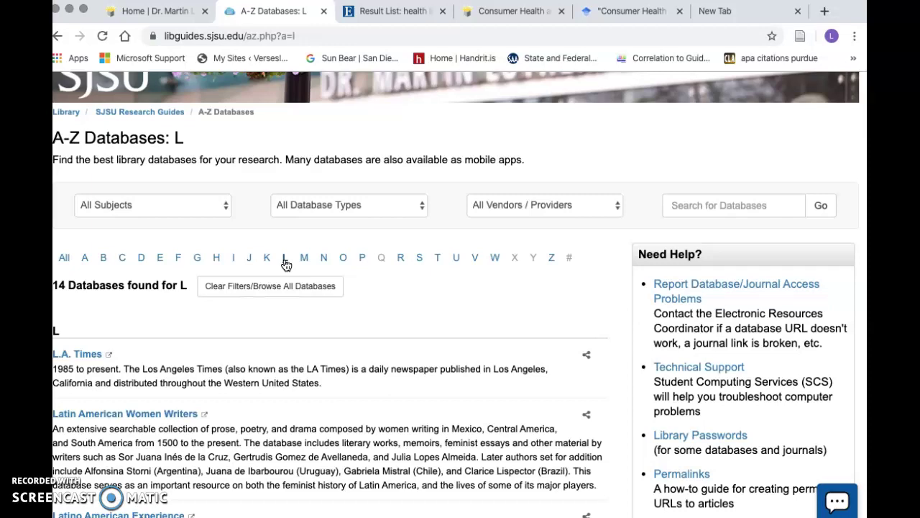
scroll(392, 350, "down", 5)
scroll(137, 447, "down", 10)
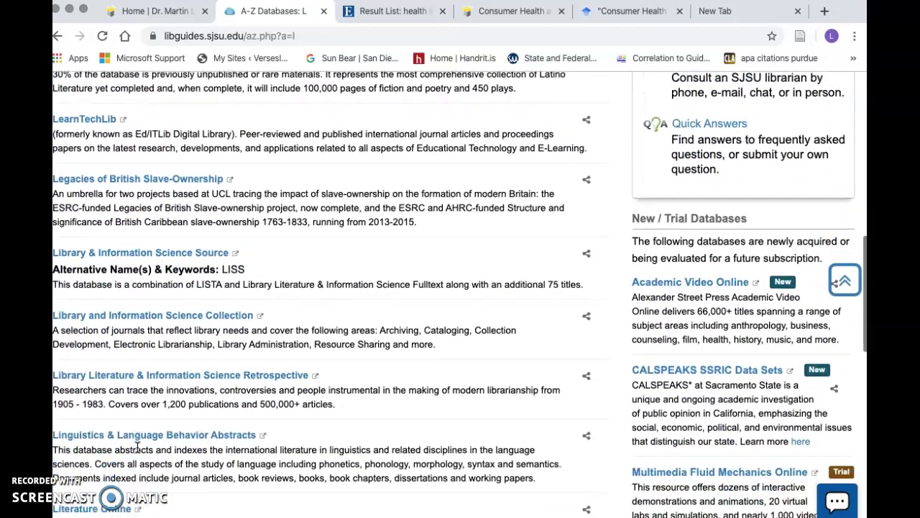
scroll(136, 448, "down", 1)
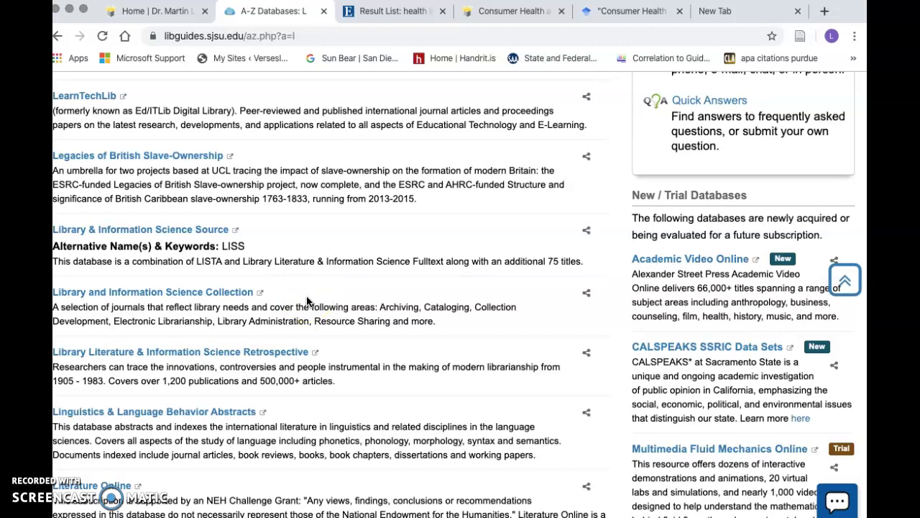
scroll(306, 300, "up", 5)
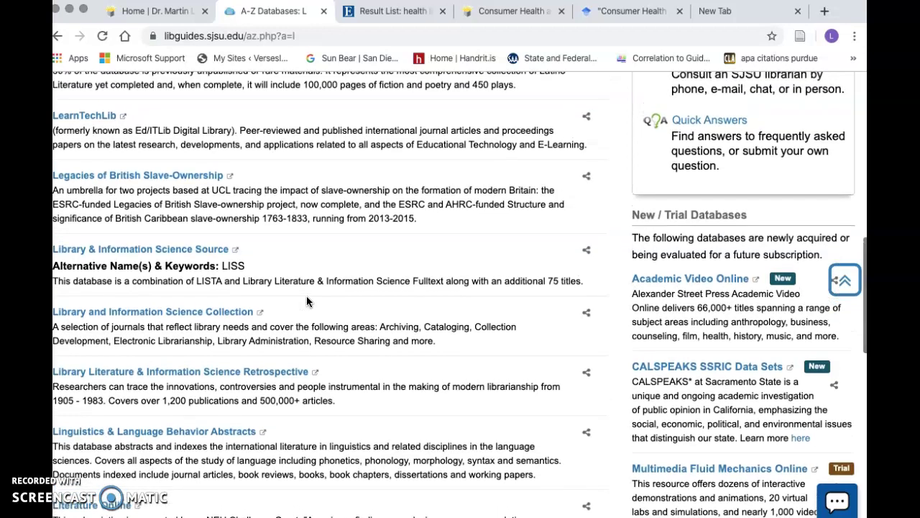
scroll(307, 296, "up", 6)
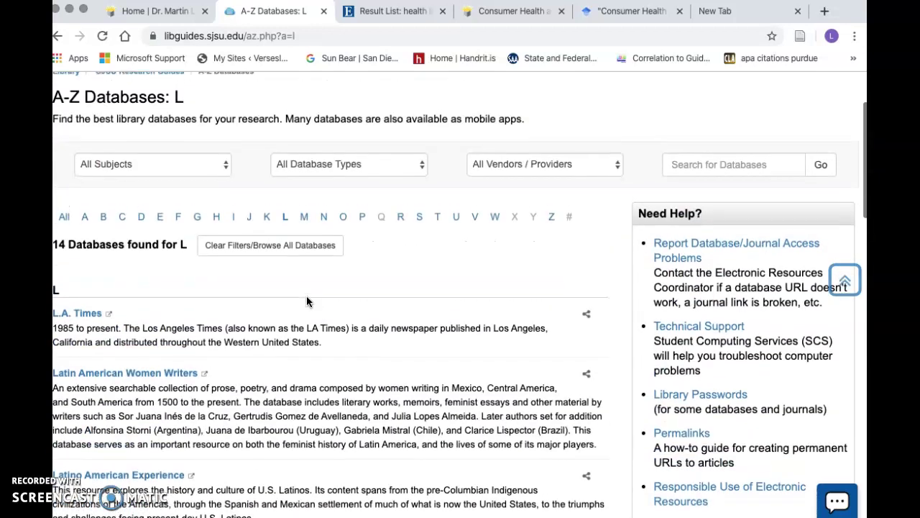
Step: Review the 47 EBSCOhost results and the Refine Results sidebar, pointing out the Full Text limiter
left_click(384, 16)
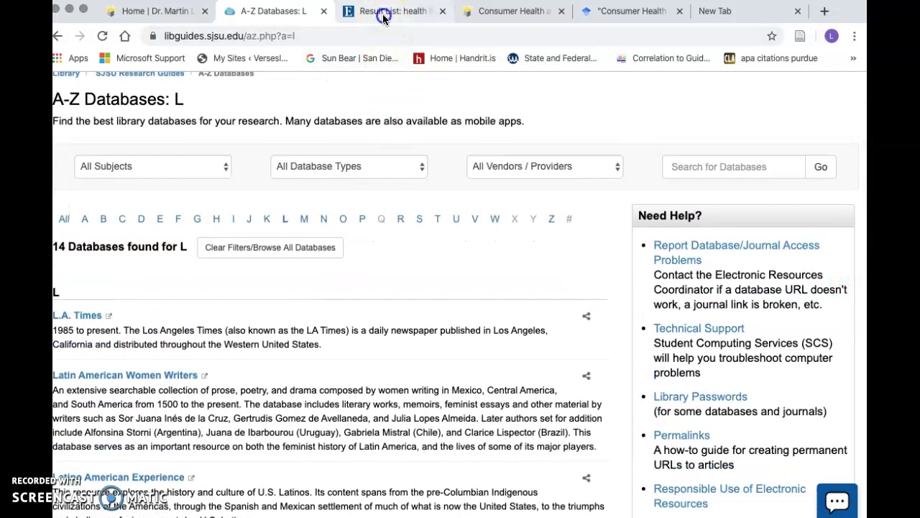
scroll(346, 208, "up", 1)
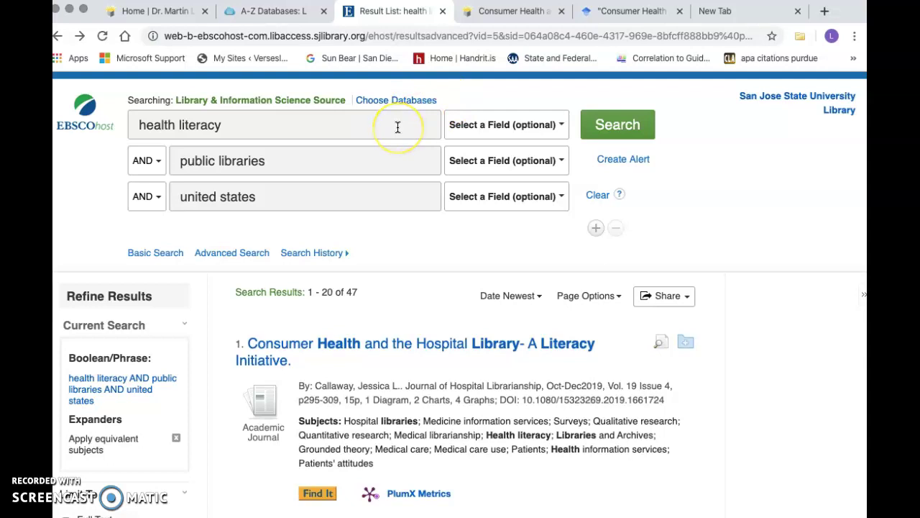
scroll(397, 128, "down", 1)
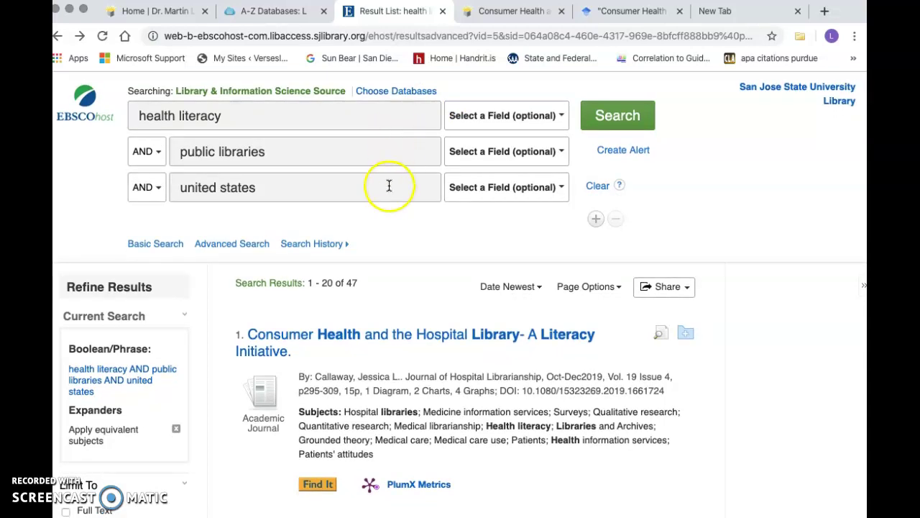
scroll(432, 223, "down", 1)
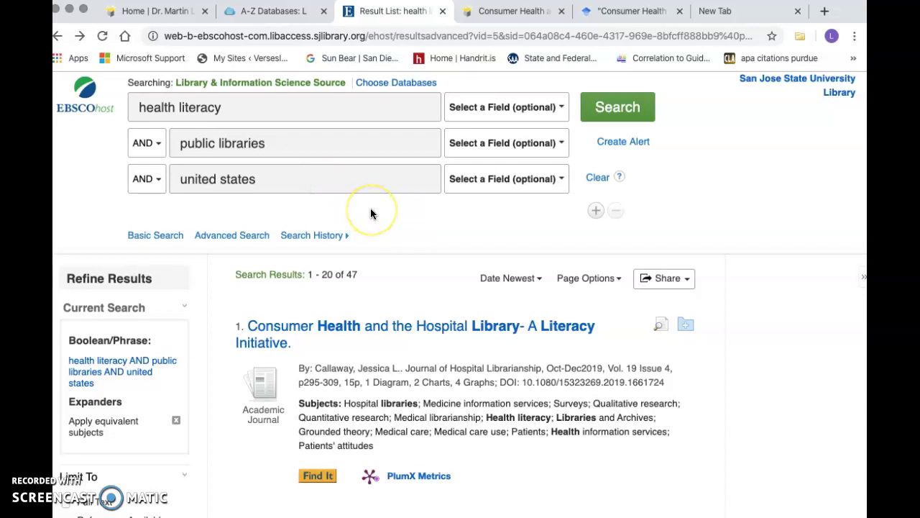
scroll(371, 211, "down", 2)
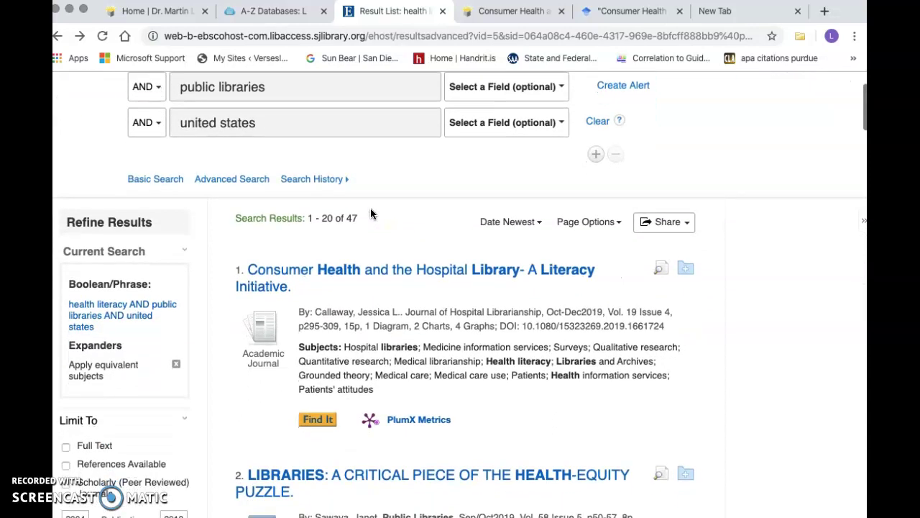
scroll(403, 236, "down", 1)
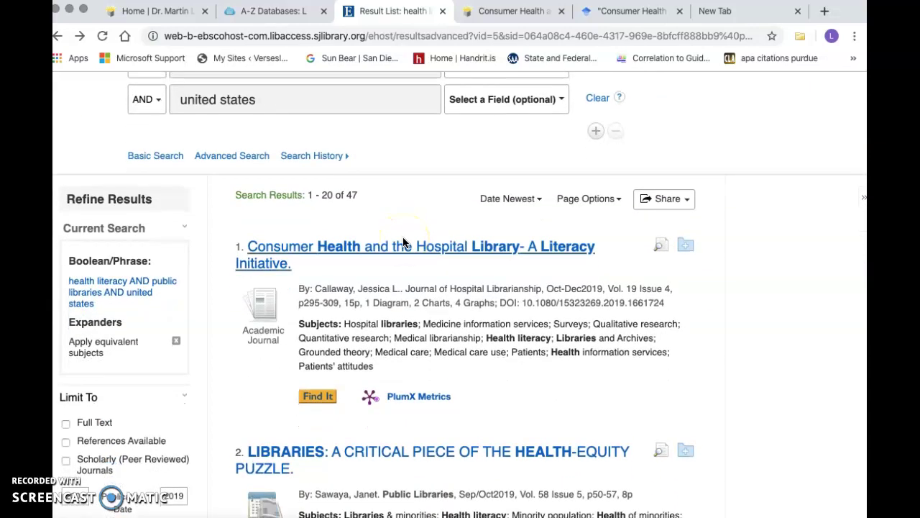
scroll(421, 216, "down", 2)
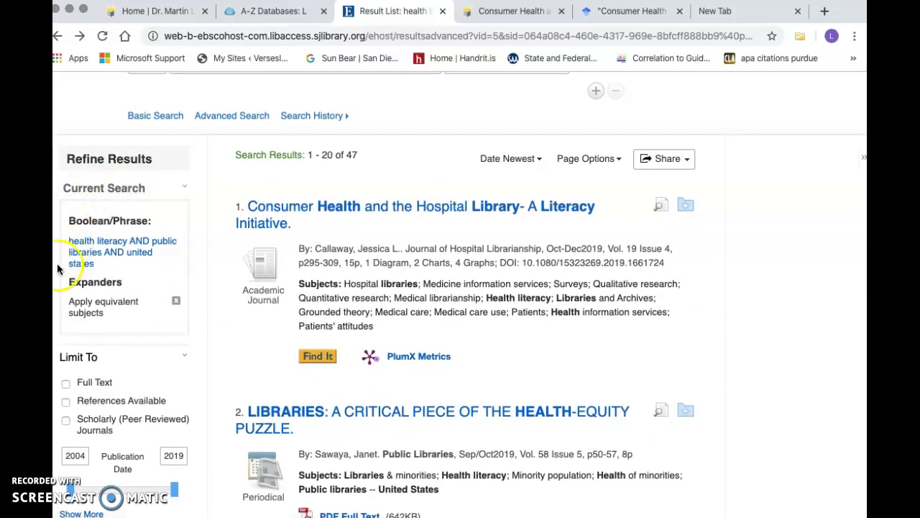
scroll(175, 265, "down", 2)
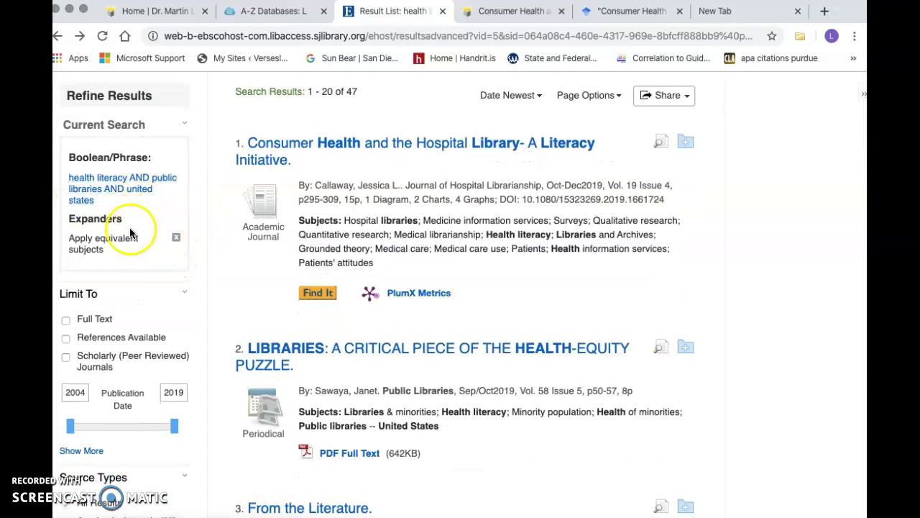
scroll(120, 304, "down", 2)
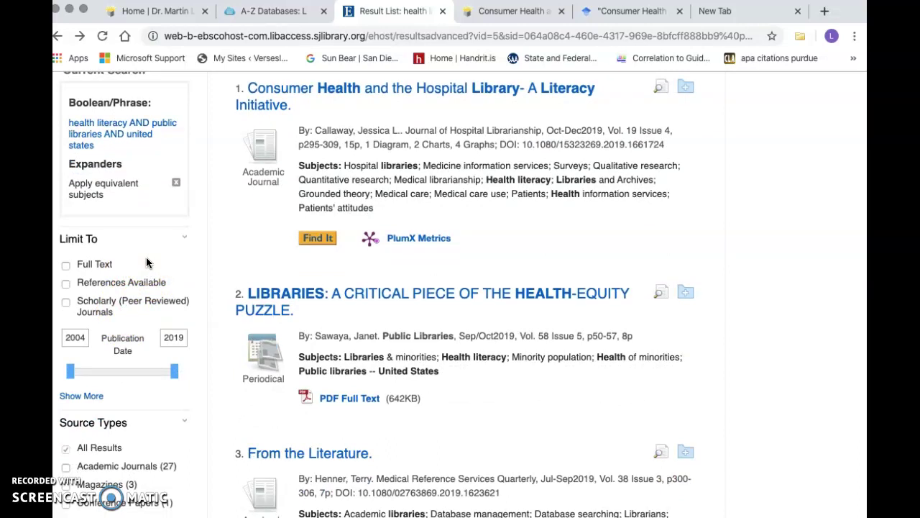
left_click(131, 270)
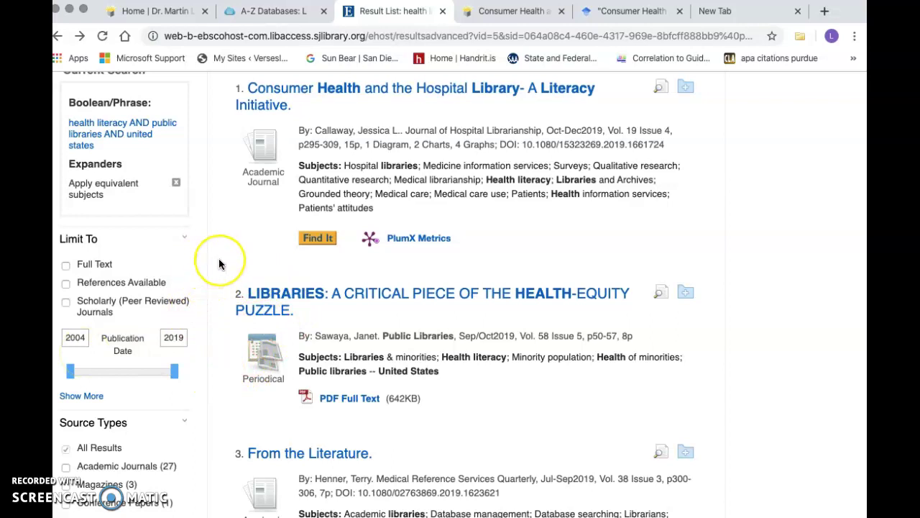
scroll(219, 265, "down", 1)
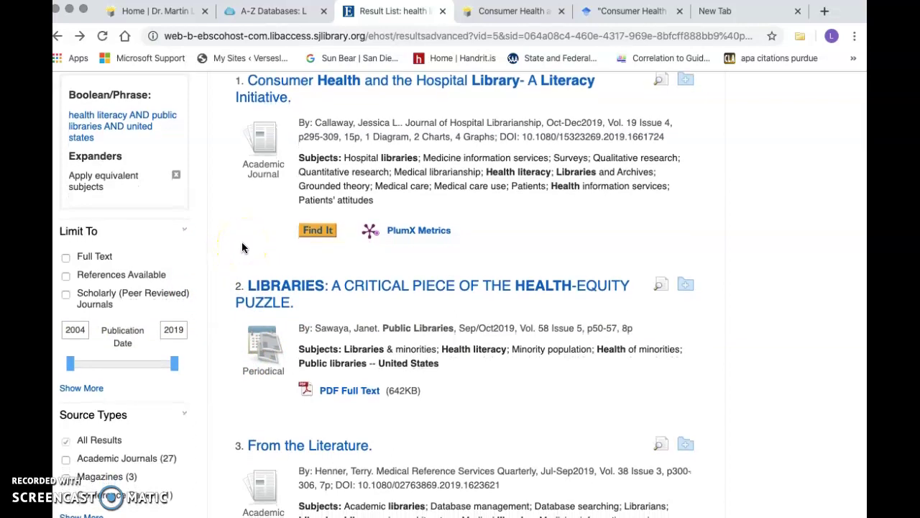
scroll(242, 247, "up", 3)
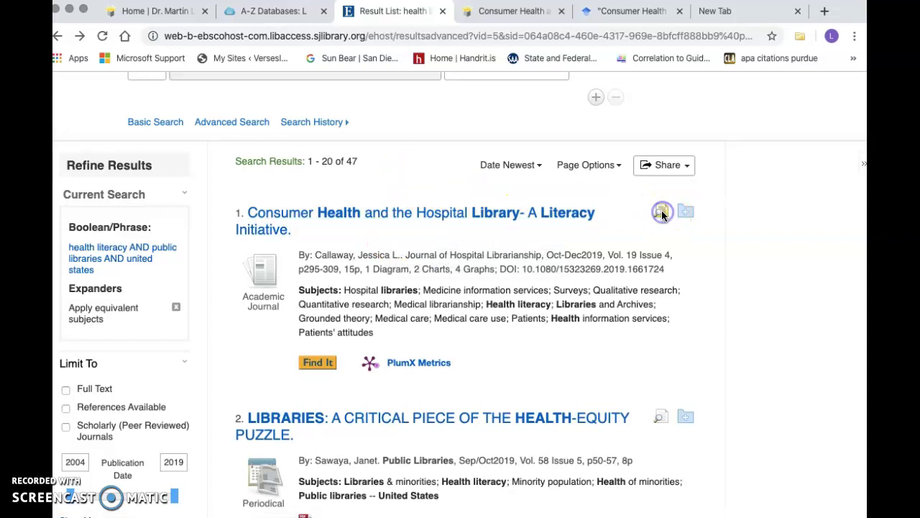
mouse_move(662, 214)
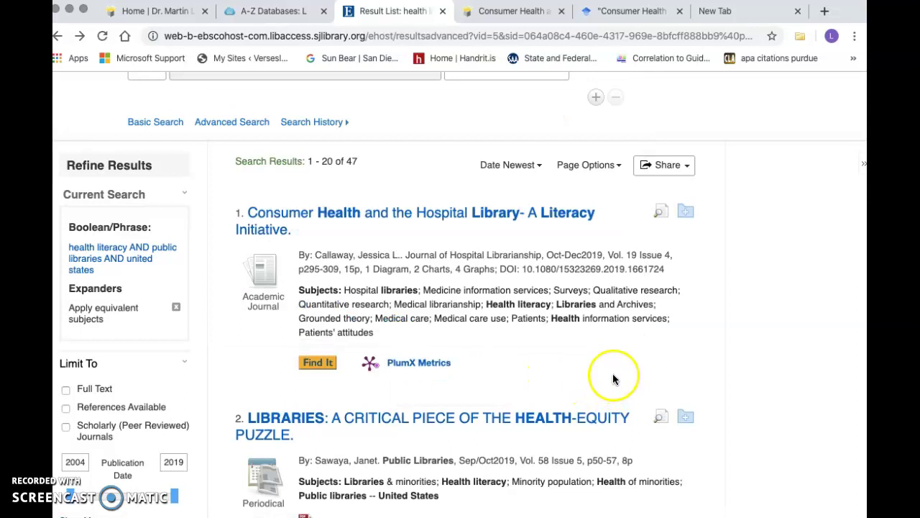
scroll(606, 339, "up", 2)
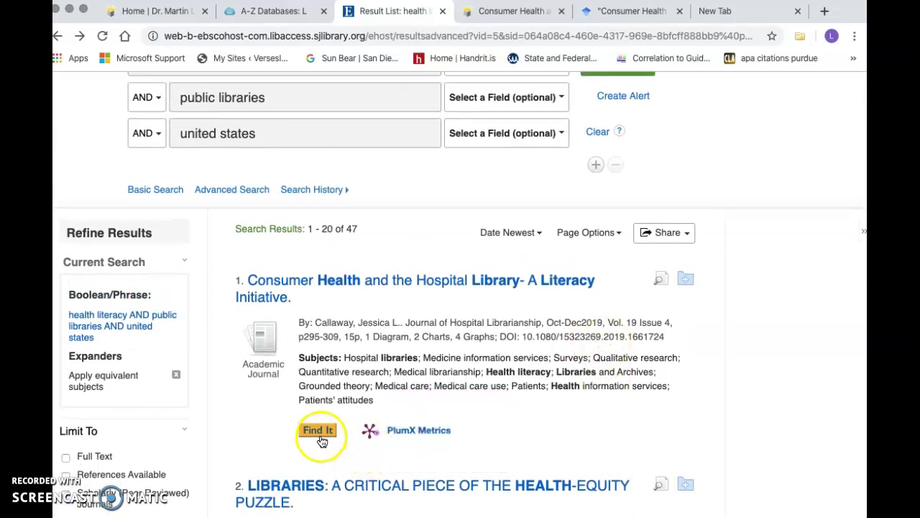
Step: Open the SJSU OneSearch Find It record for the Consumer Health and the Hospital Library article
left_click(318, 430)
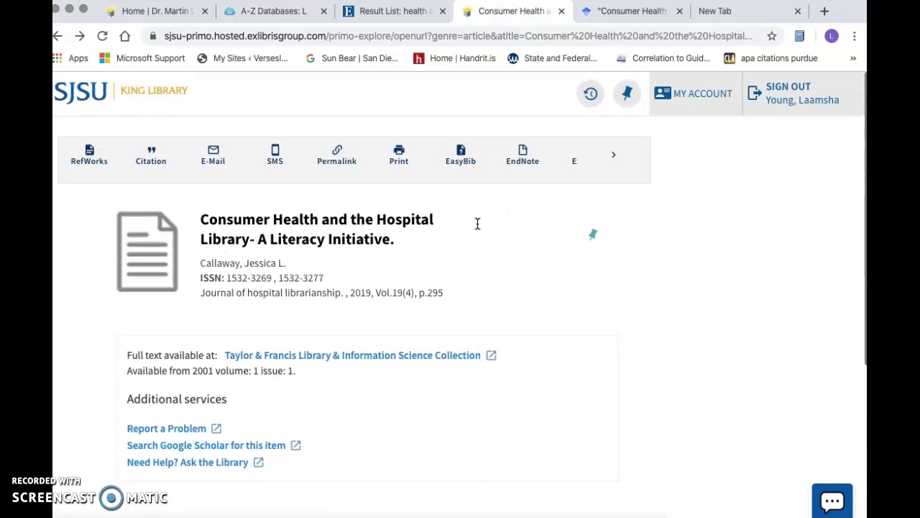
left_click(151, 176)
left_click(205, 177)
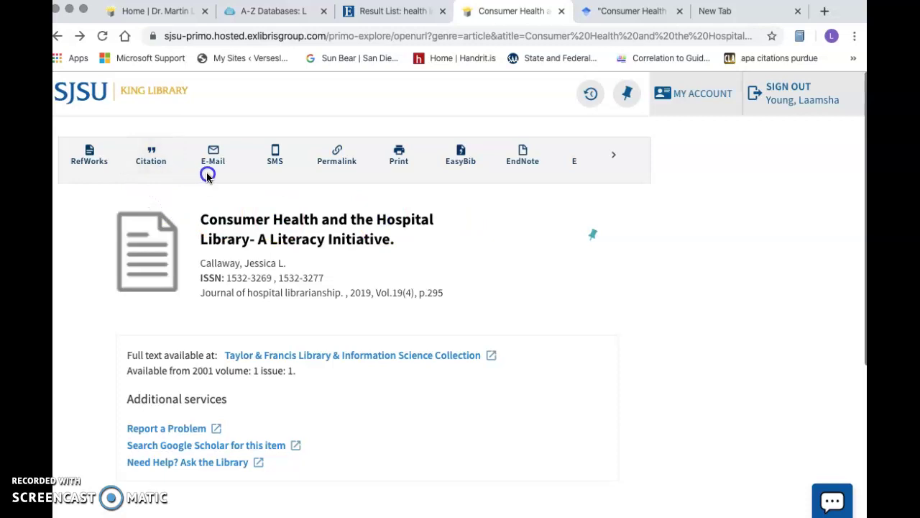
left_click(628, 102)
left_click(681, 166)
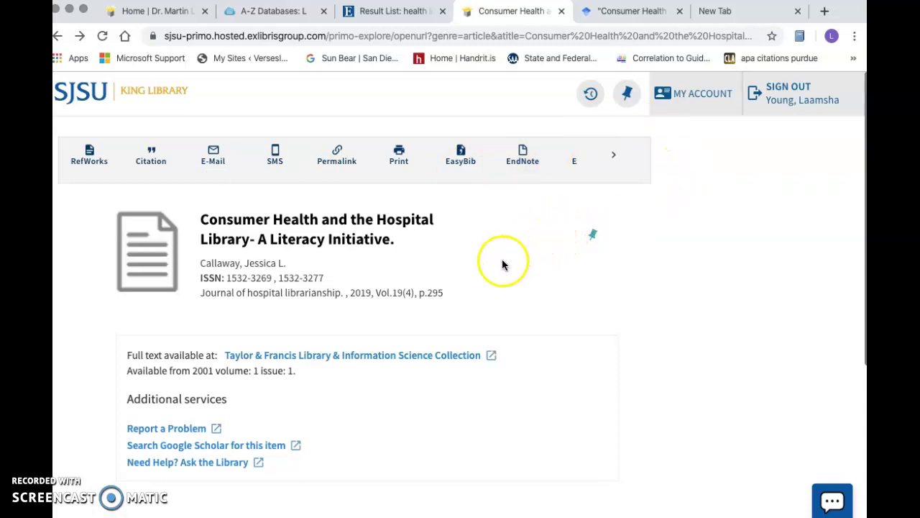
Step: Scroll to the record's Availability section and search Google Scholar for this item
right_click(602, 248)
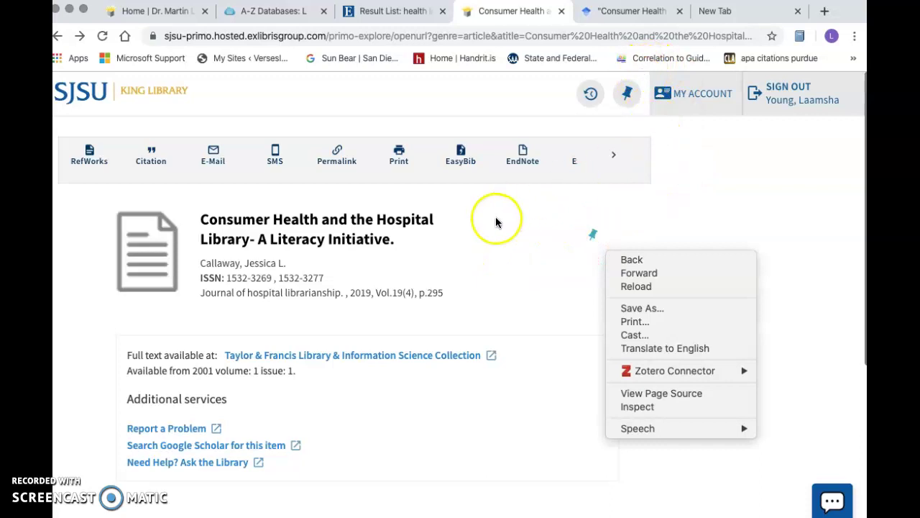
left_click(524, 252)
scroll(528, 253, "down", 3)
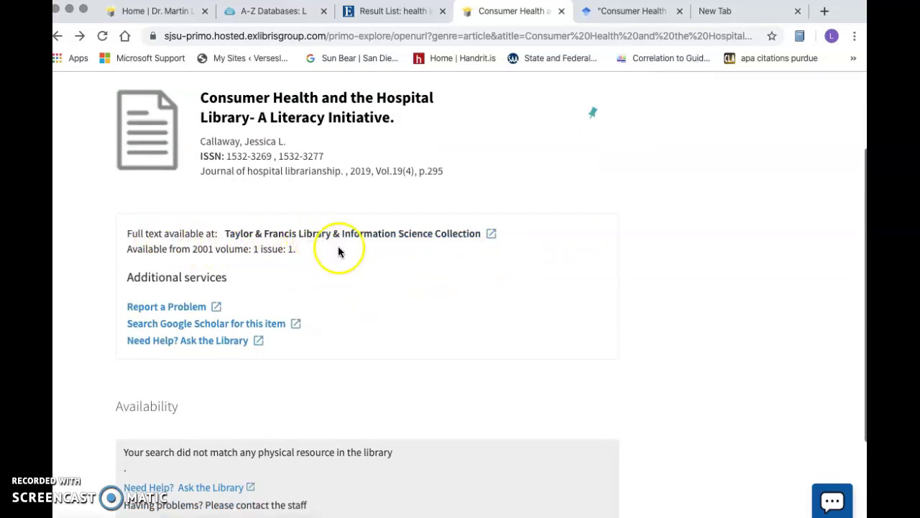
scroll(349, 254, "down", 1)
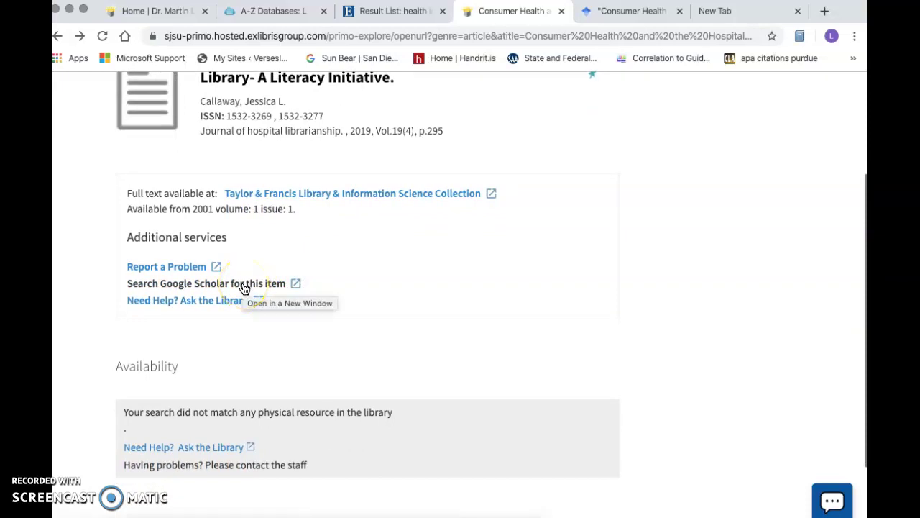
left_click(244, 287)
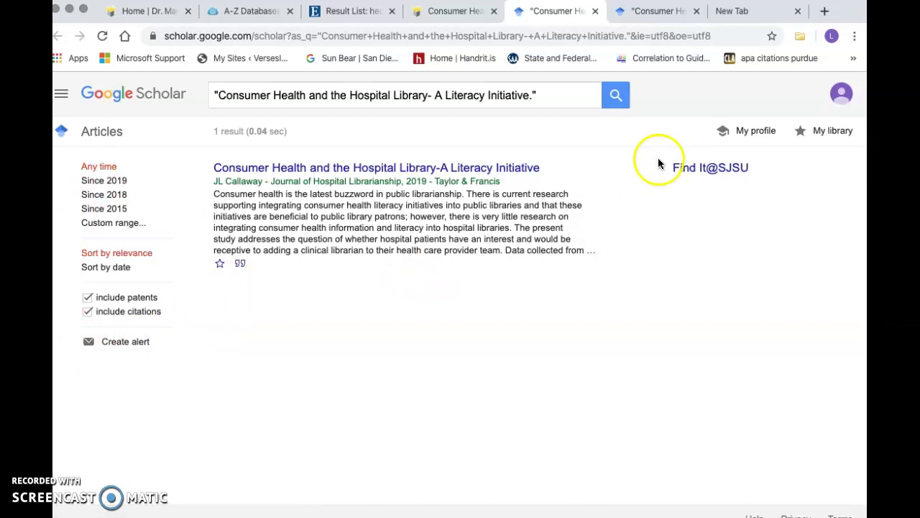
Step: Open the Scholar result's Find It@SJSU page, then return to the EBSCOhost result list
left_click(708, 174)
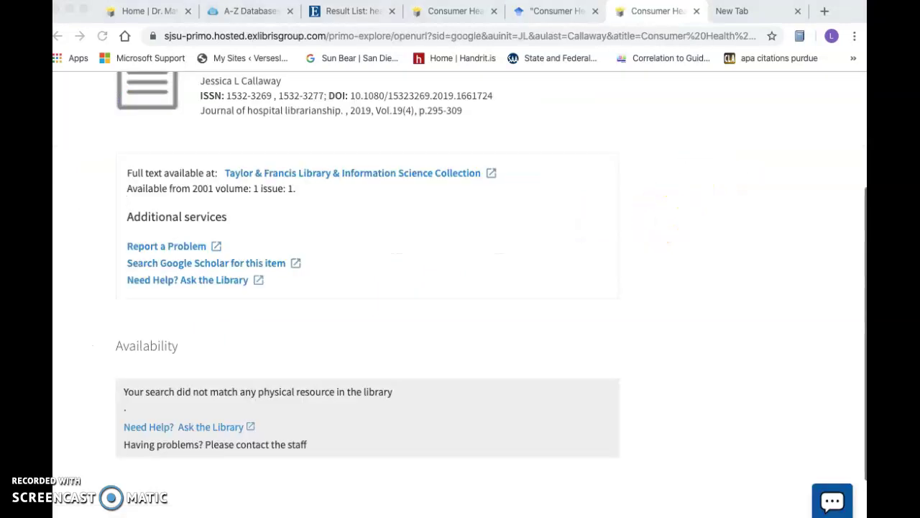
scroll(449, 350, "up", 2)
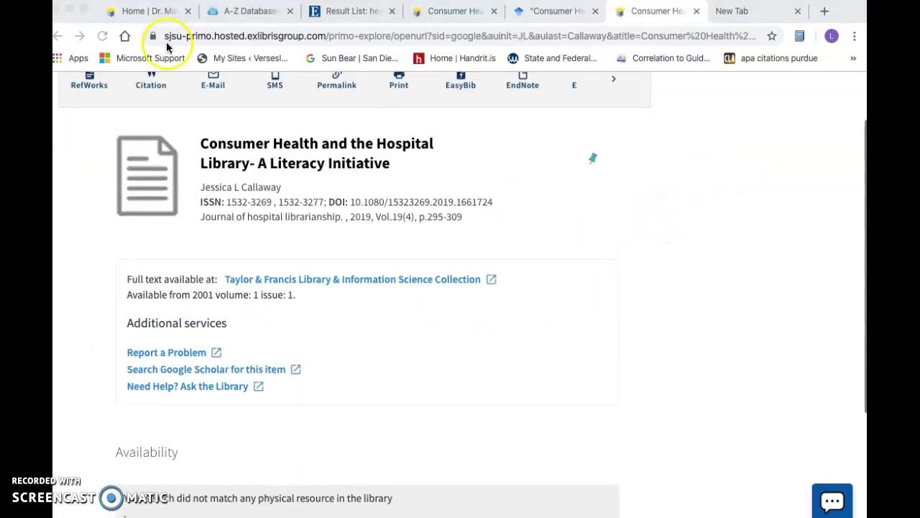
left_click(237, 11)
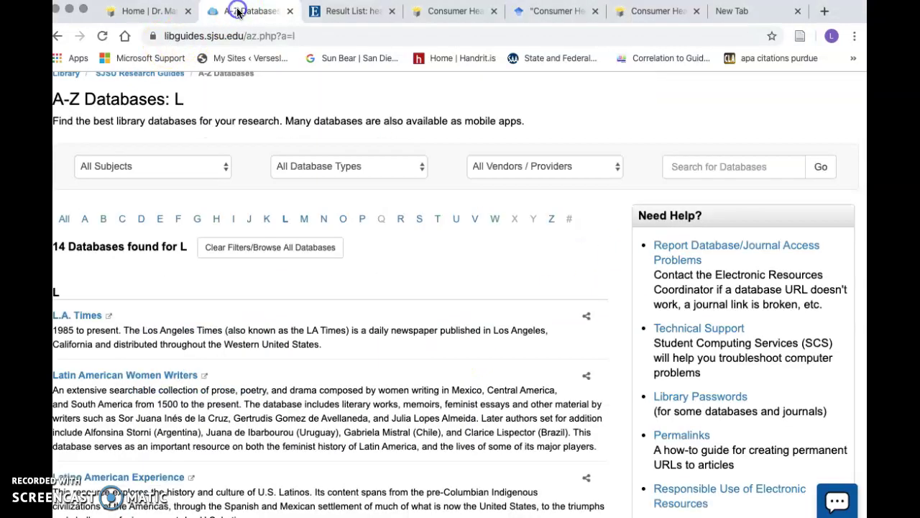
left_click(350, 11)
scroll(428, 211, "up", 2)
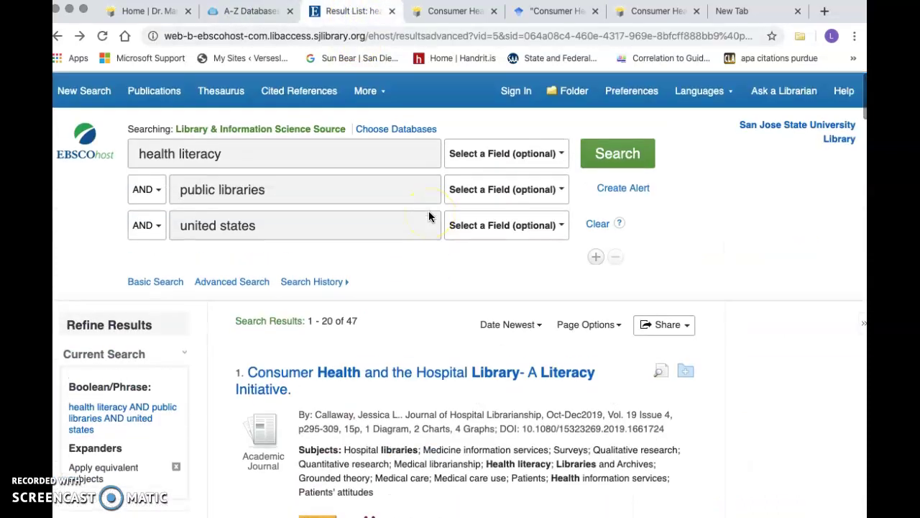
Step: Tick Alt HealthWatch in Choose Databases and confirm with OK
scroll(403, 241, "down", 1)
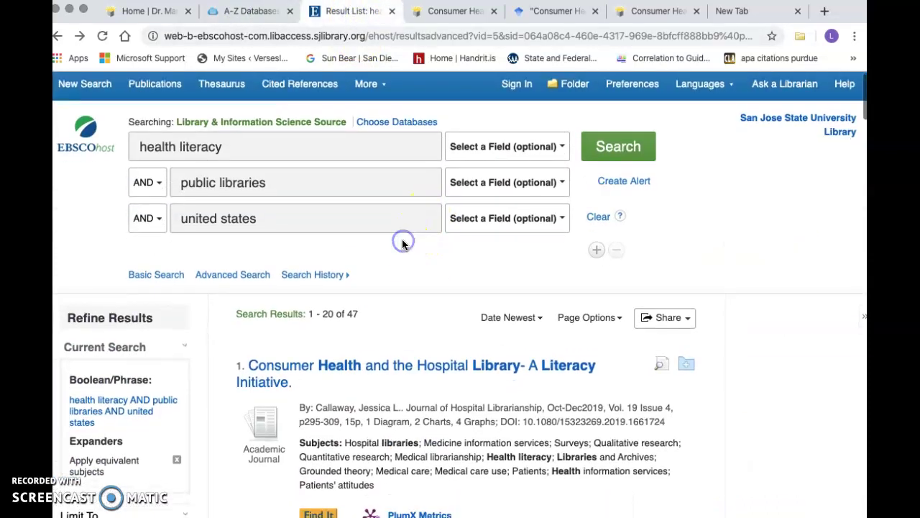
left_click(397, 123)
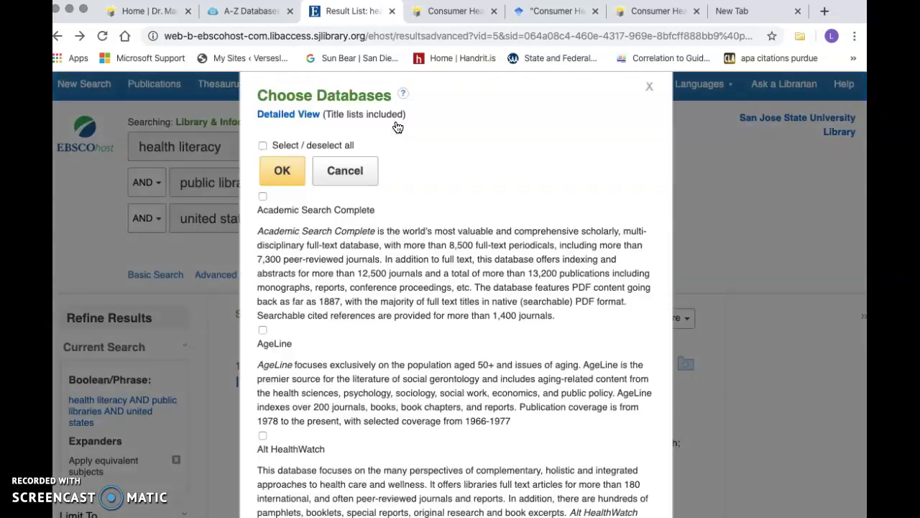
scroll(407, 245, "down", 1)
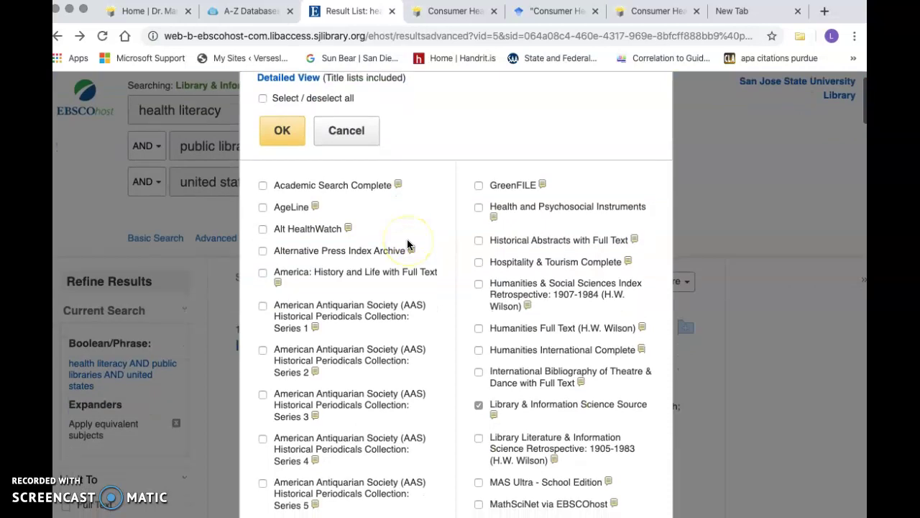
left_click(263, 229)
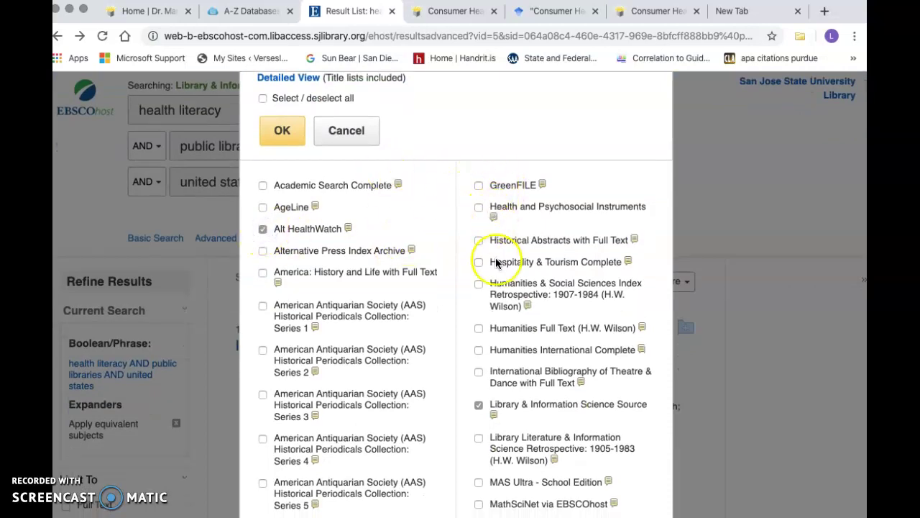
left_click(282, 131)
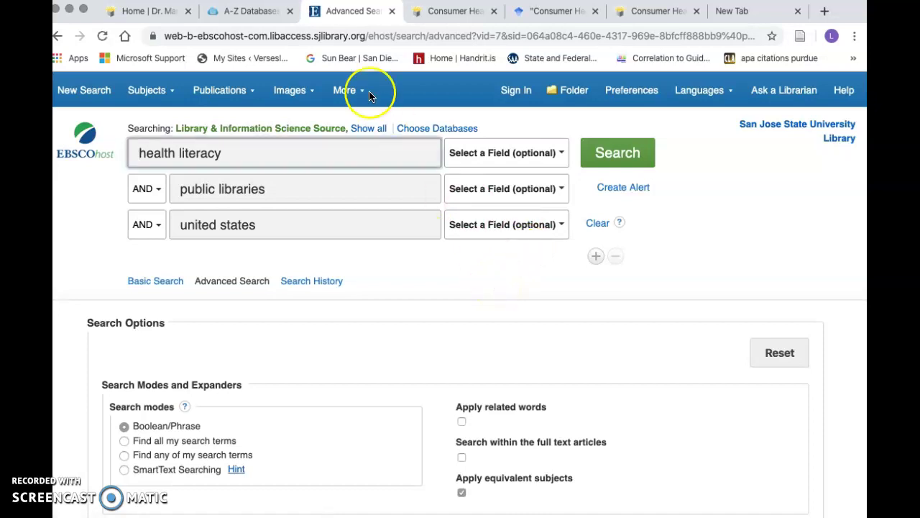
Step: Show all searched databases to verify Alt HealthWatch, then rerun the search across both
left_click(368, 129)
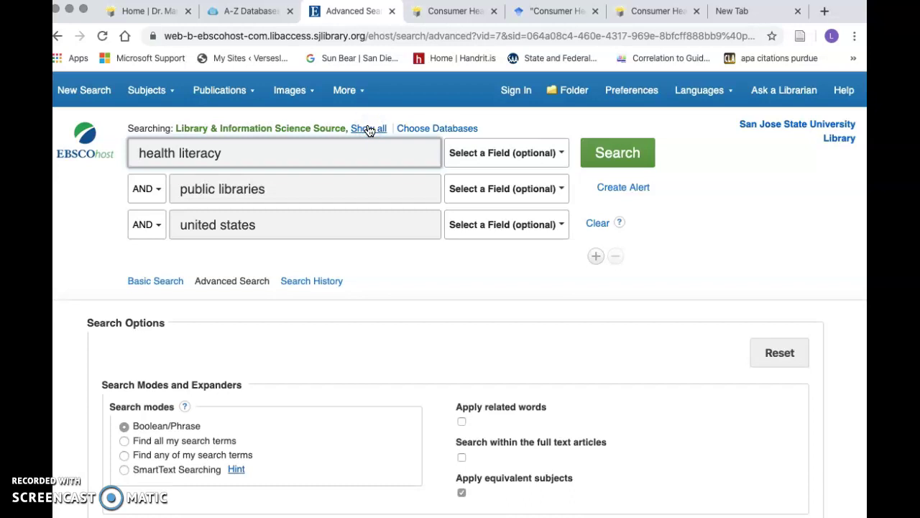
left_click(368, 130)
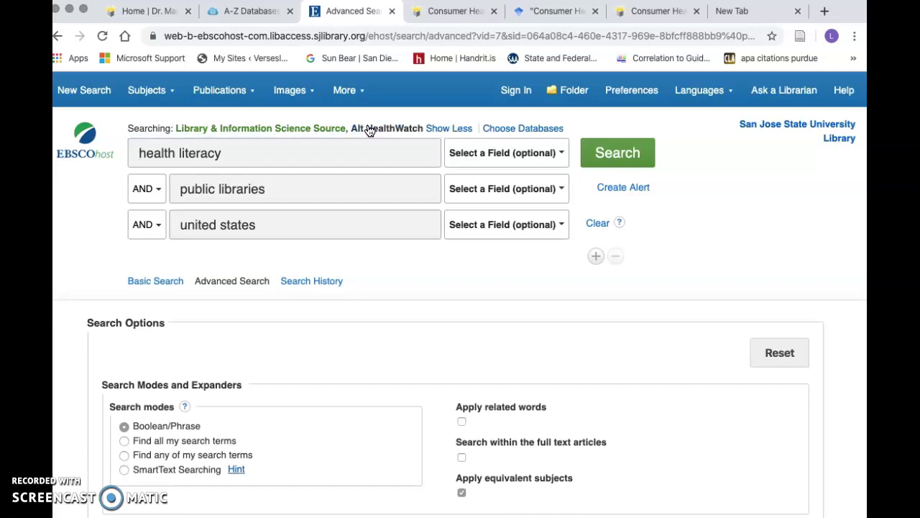
left_click(628, 160)
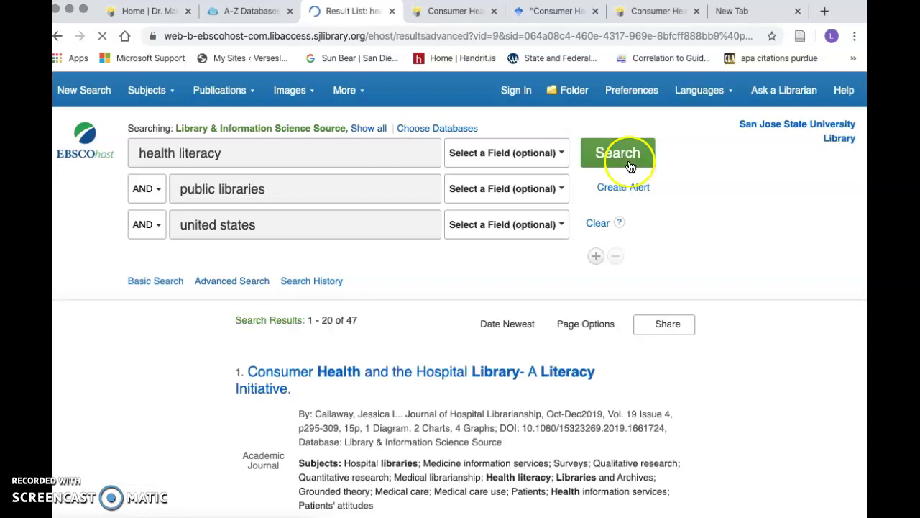
scroll(723, 263, "down", 1)
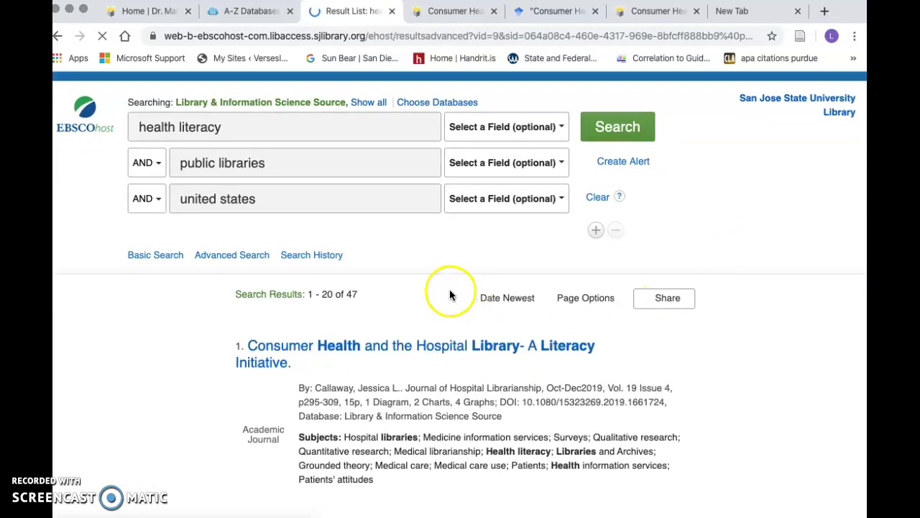
scroll(406, 292, "down", 2)
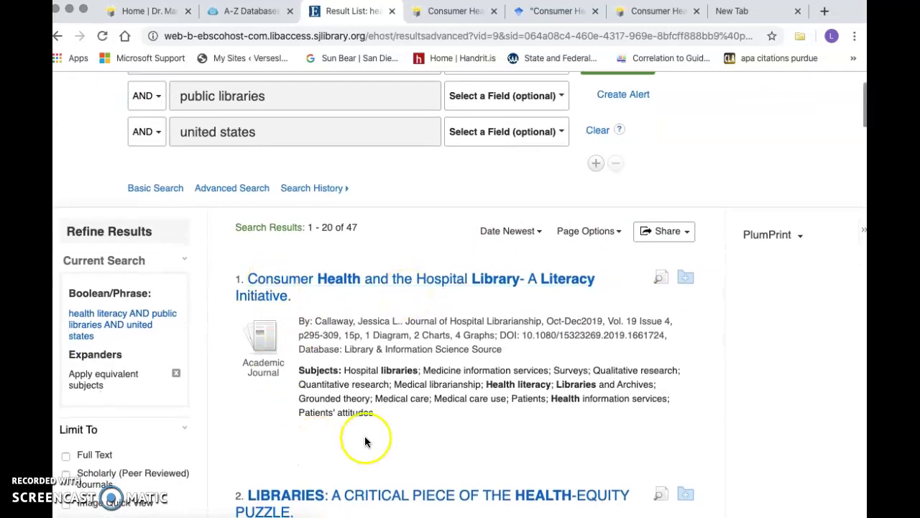
scroll(380, 440, "up", 1)
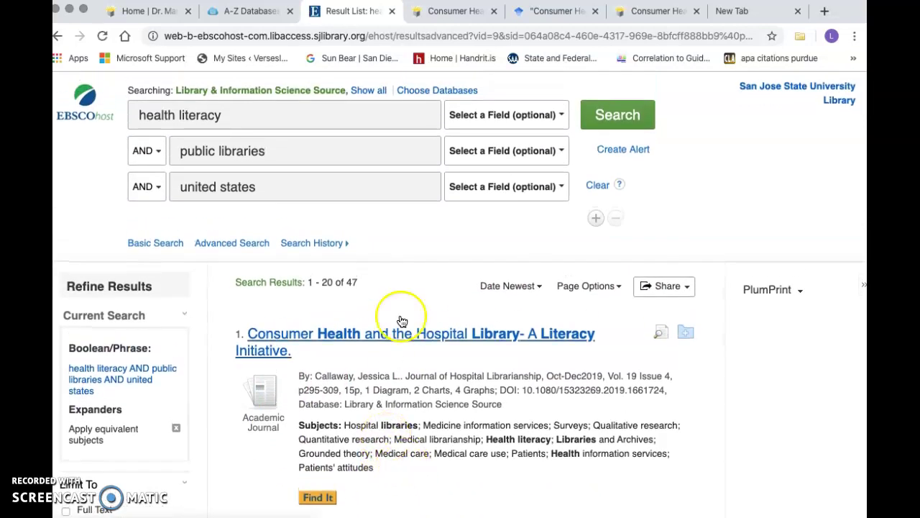
scroll(402, 294, "down", 3)
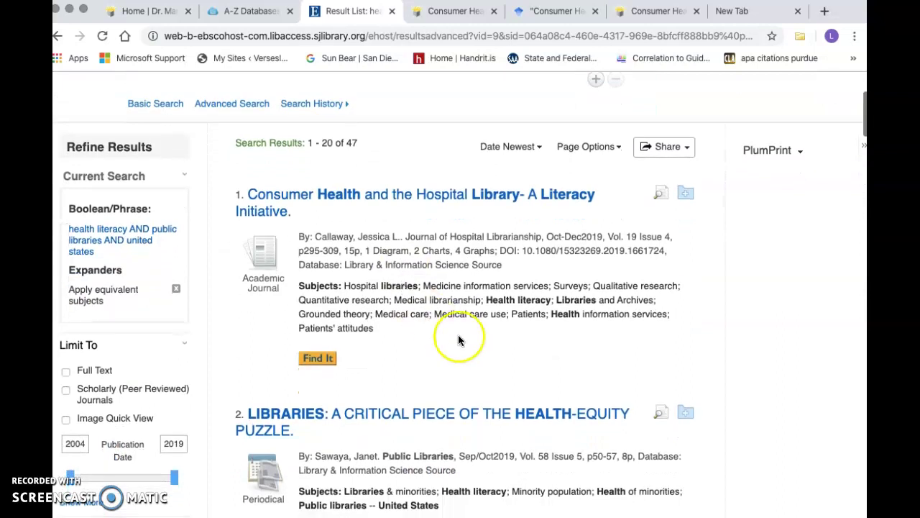
scroll(459, 336, "down", 3)
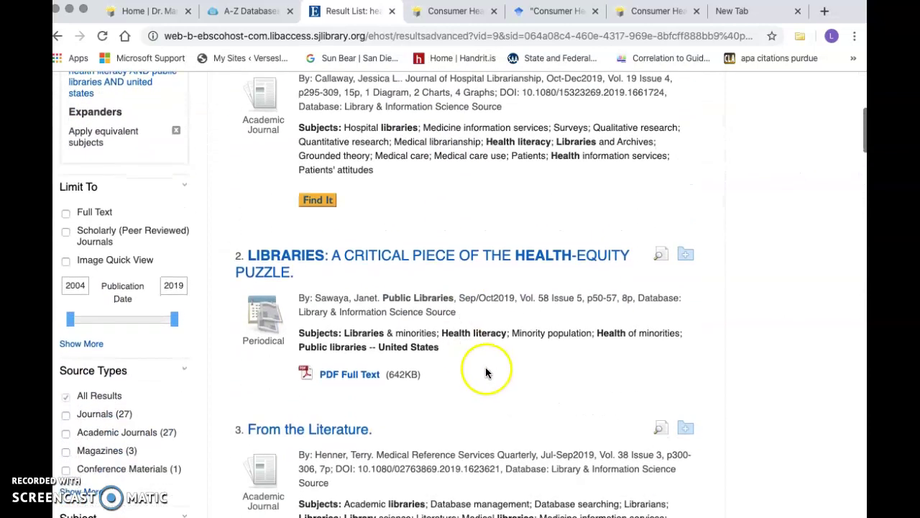
scroll(489, 368, "down", 1)
scroll(489, 369, "down", 3)
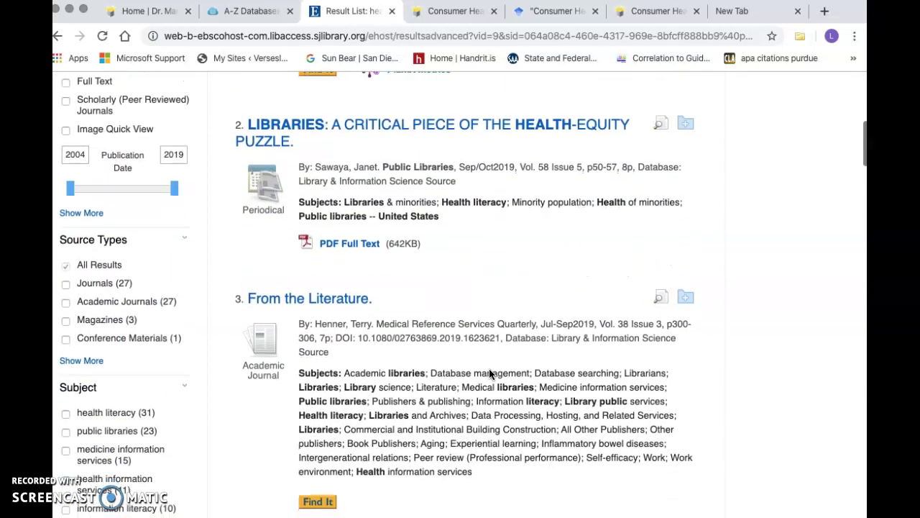
scroll(462, 303, "down", 2)
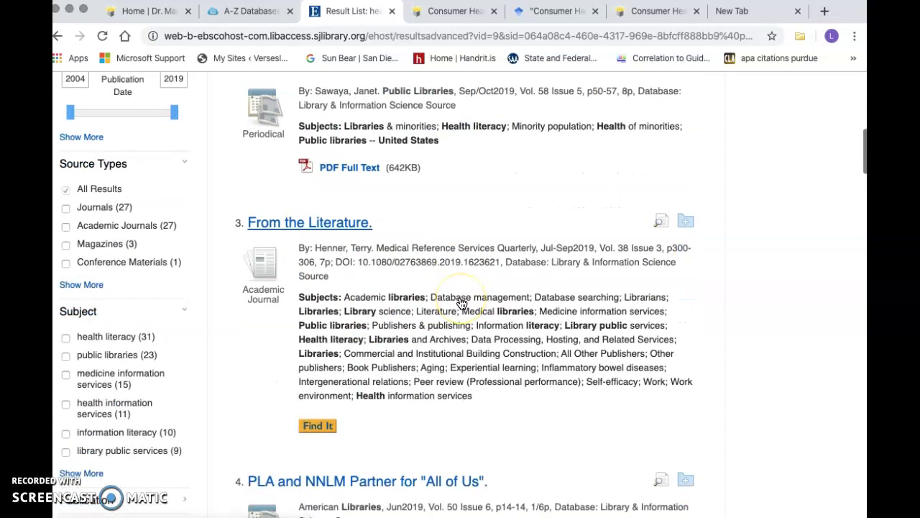
Step: Expand the Publication and Publisher facets to see where the results come from
scroll(151, 380, "down", 4)
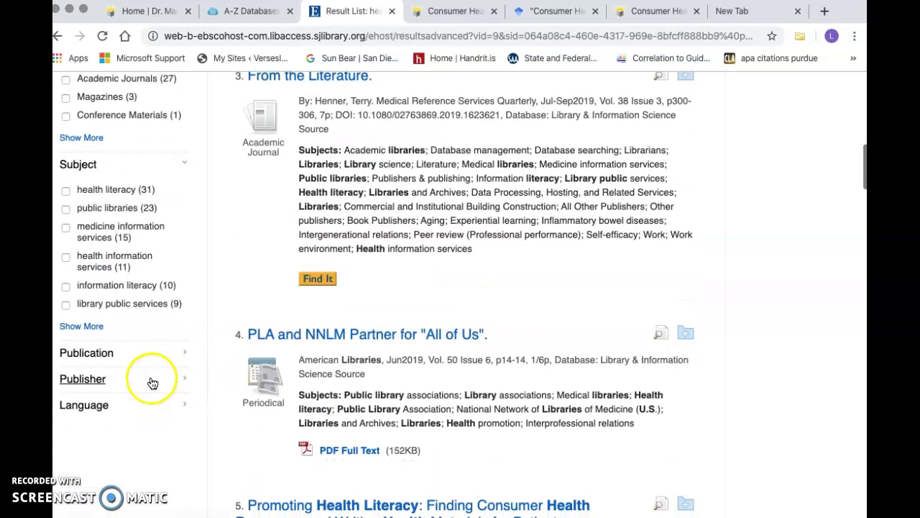
left_click(104, 354)
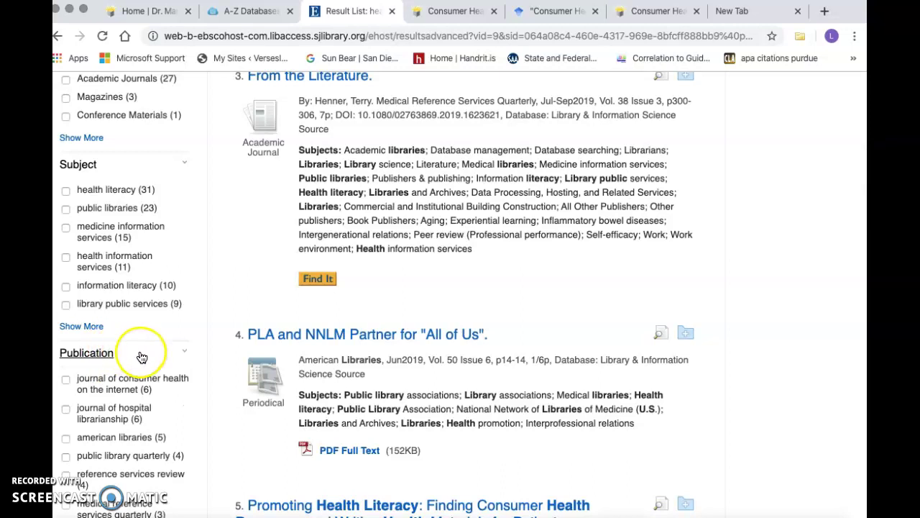
scroll(137, 403, "down", 6)
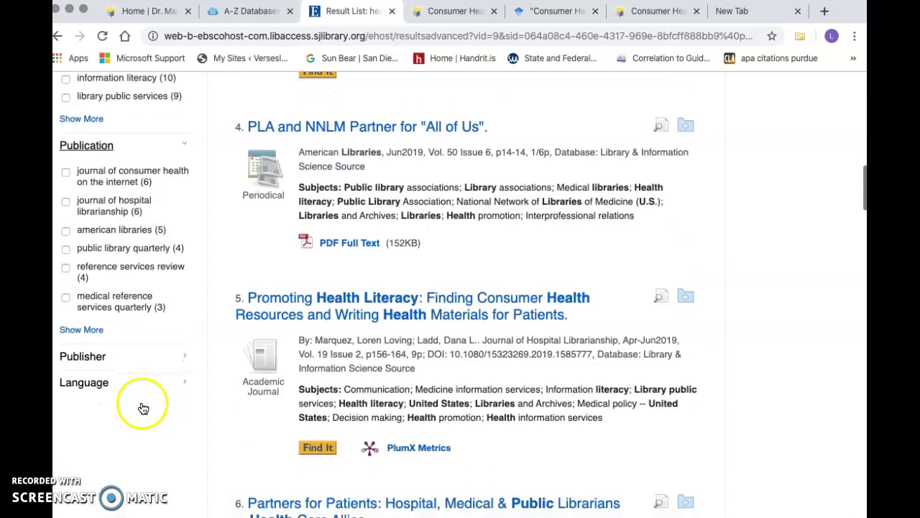
left_click(101, 357)
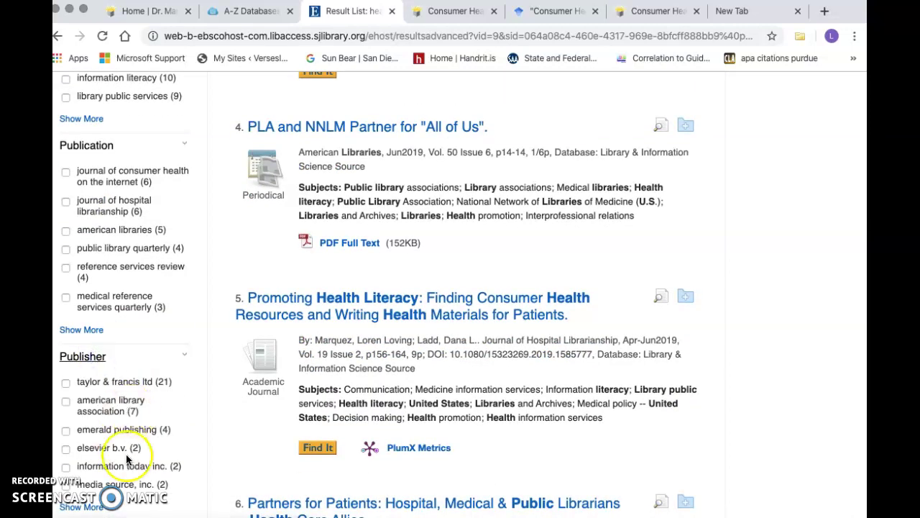
Step: Set the Publication Date range to 2015–2019
scroll(164, 371, "down", 3)
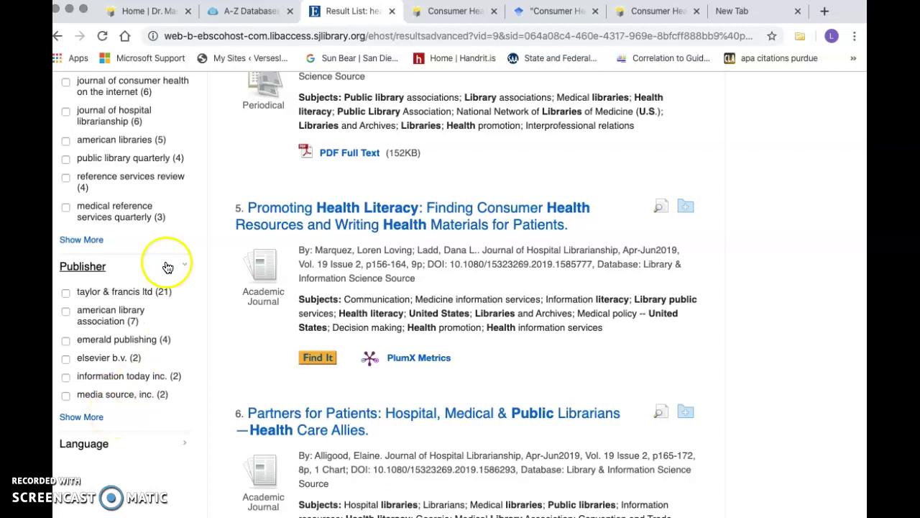
scroll(151, 241, "up", 8)
scroll(150, 244, "up", 5)
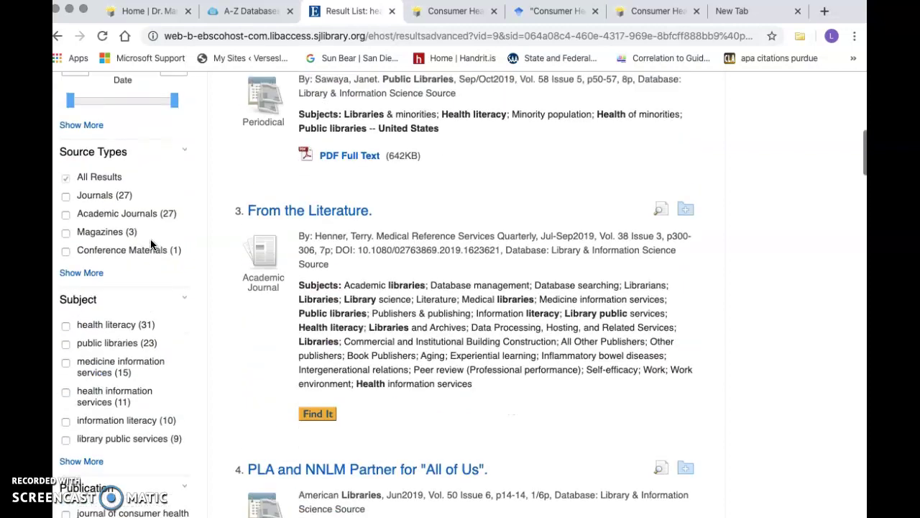
scroll(150, 245, "up", 5)
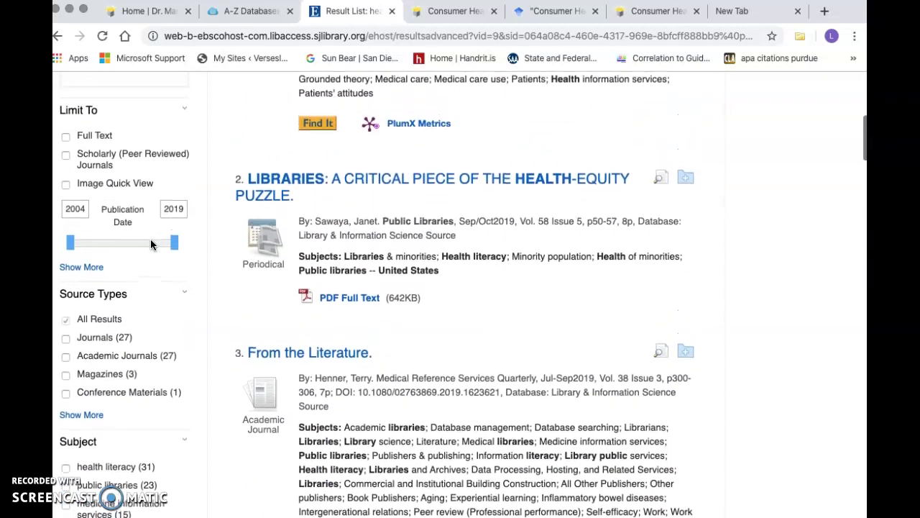
left_click_drag(70, 246, 148, 253)
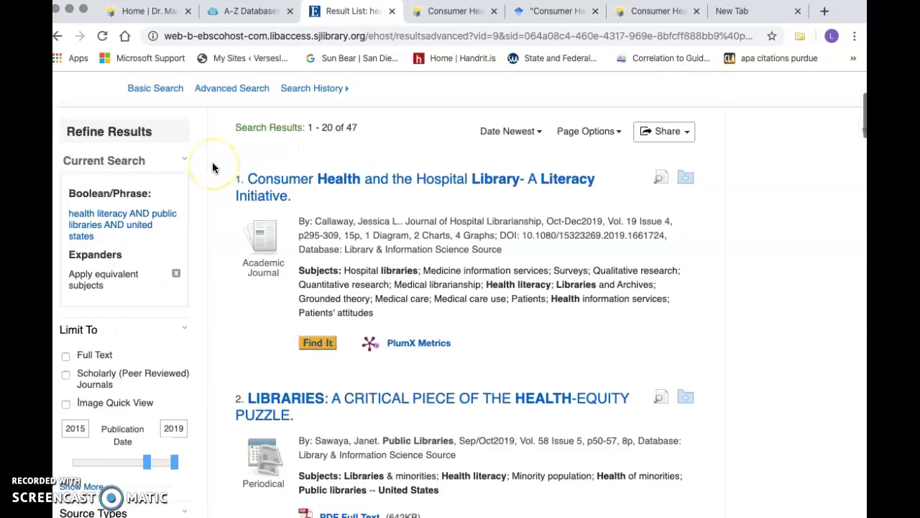
Step: Rerun the health literacy, public libraries, united states search, still returning 47 results
scroll(212, 162, "up", 3)
left_click(618, 140)
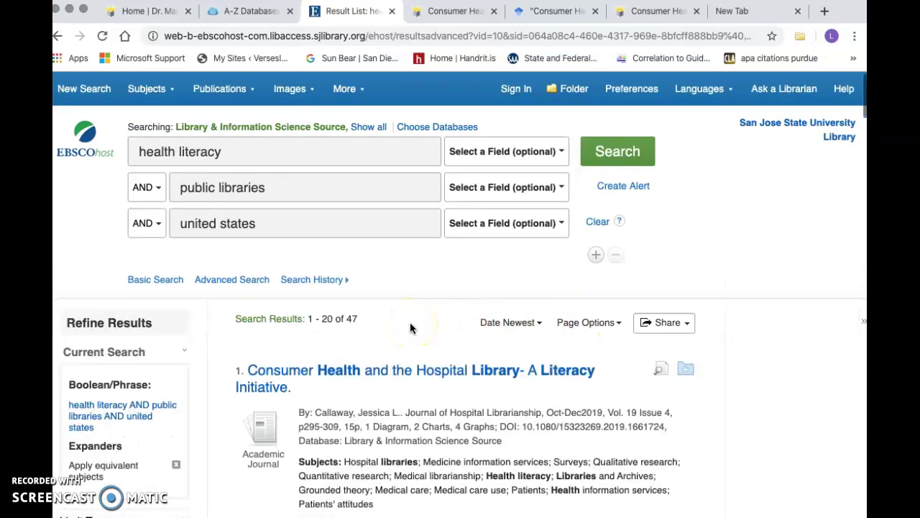
scroll(410, 327, "down", 3)
scroll(410, 327, "down", 1)
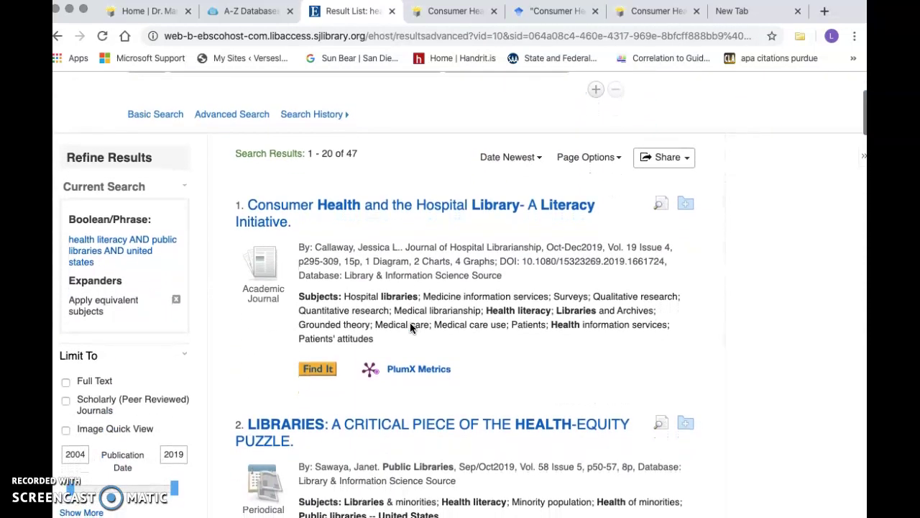
scroll(410, 324, "down", 2)
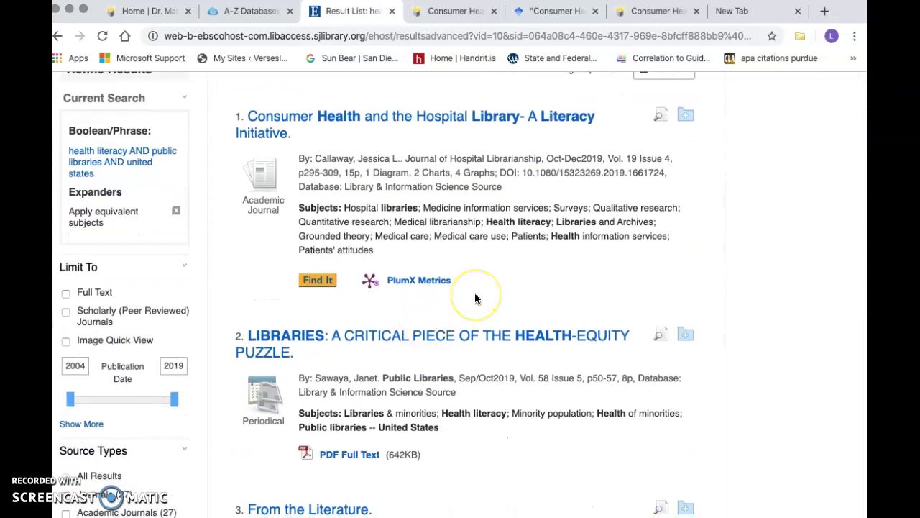
scroll(475, 295, "down", 2)
scroll(430, 395, "down", 2)
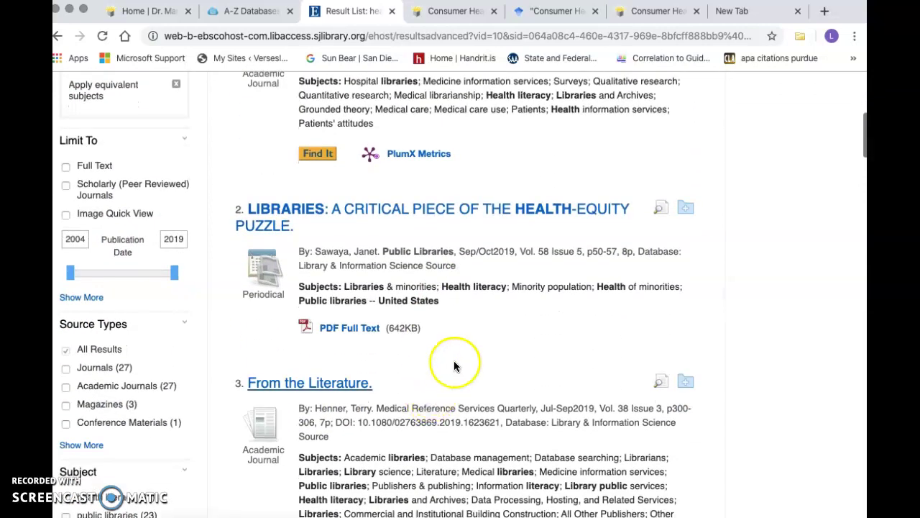
scroll(469, 353, "down", 2)
scroll(466, 353, "up", 10)
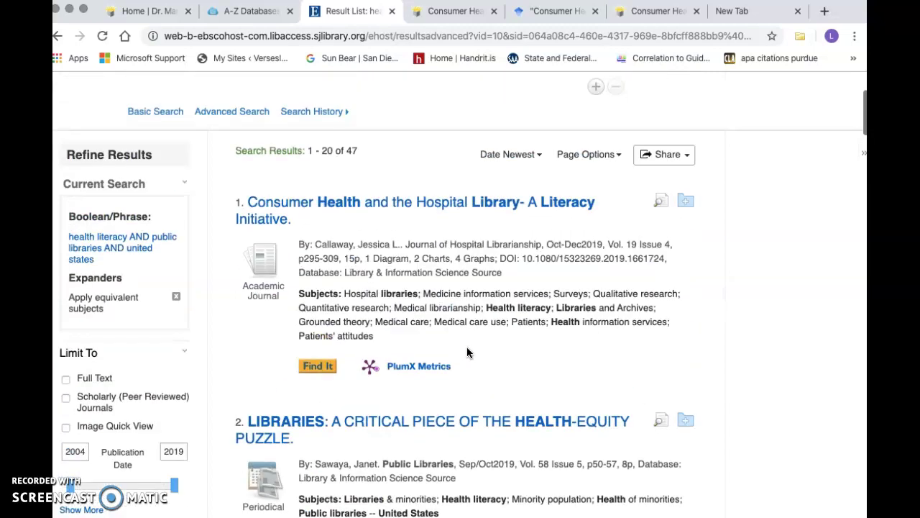
left_click(396, 283)
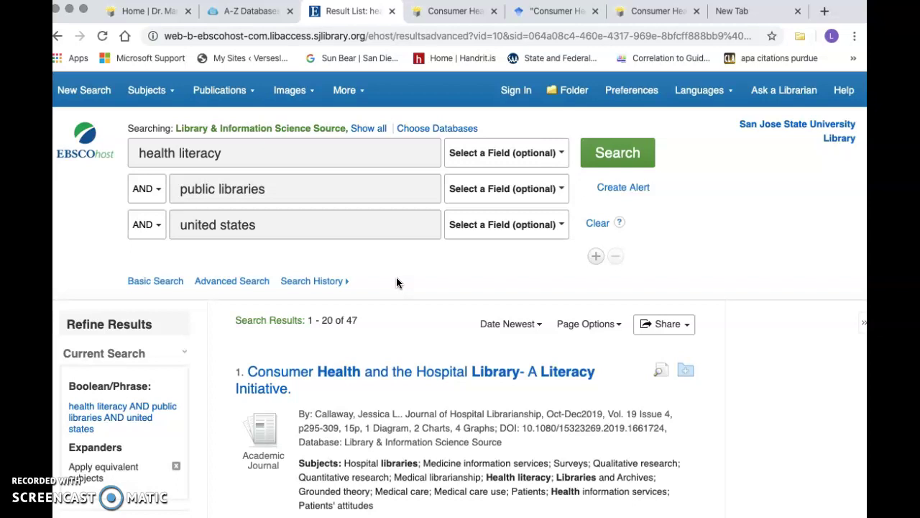
scroll(396, 282, "down", 1)
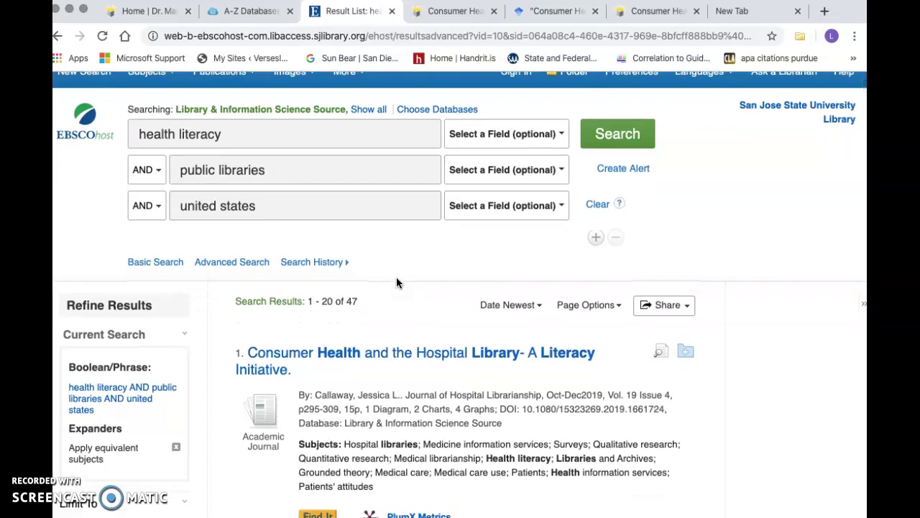
scroll(397, 283, "up", 1)
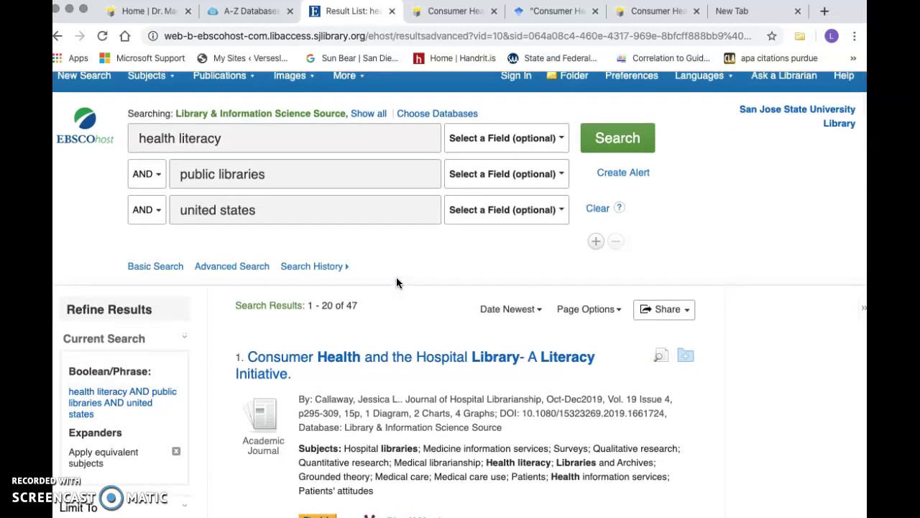
scroll(396, 283, "up", 1)
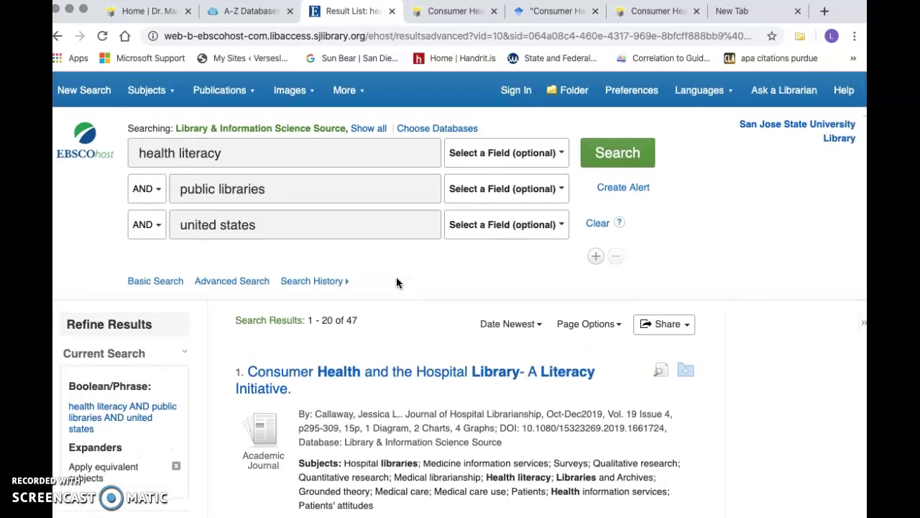